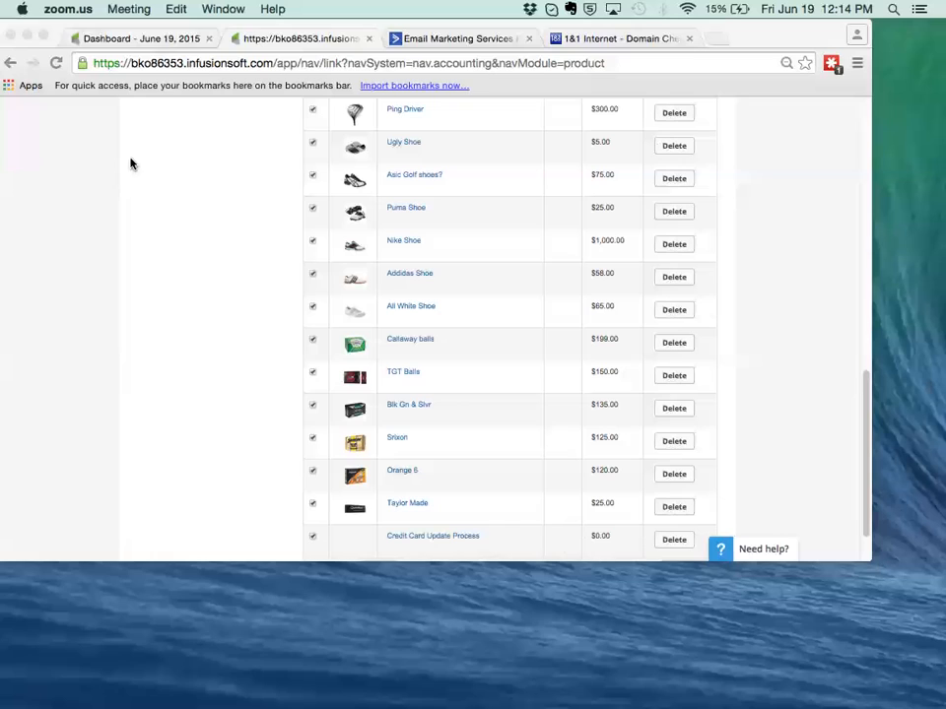
# Open the Billing Automation page in the E-Commerce settings from the dashboard.
pyautogui.click(132, 41)
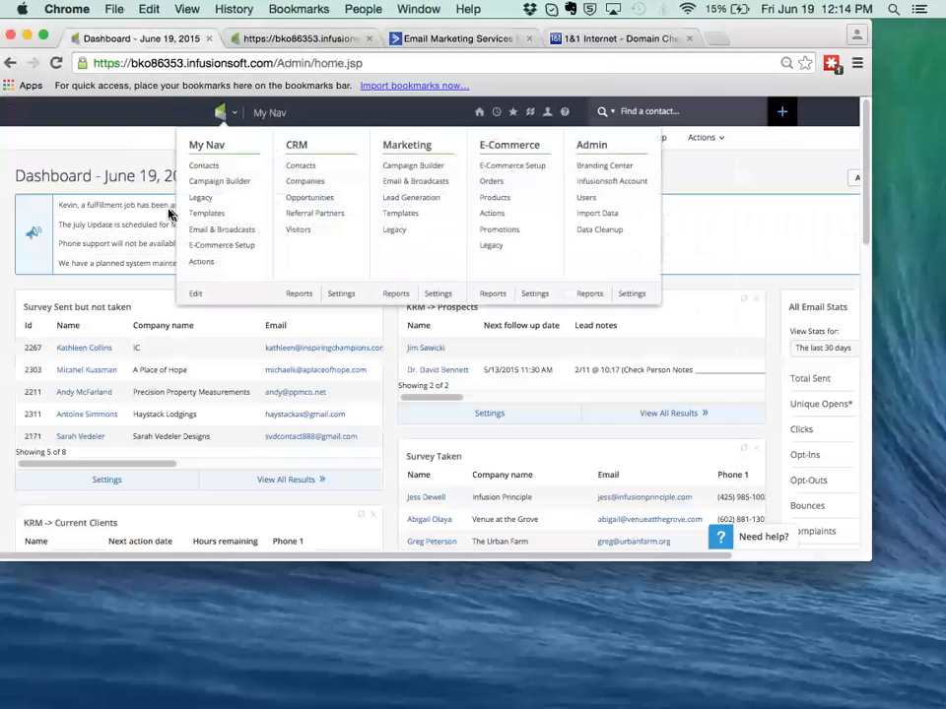
pyautogui.moveTo(177, 105)
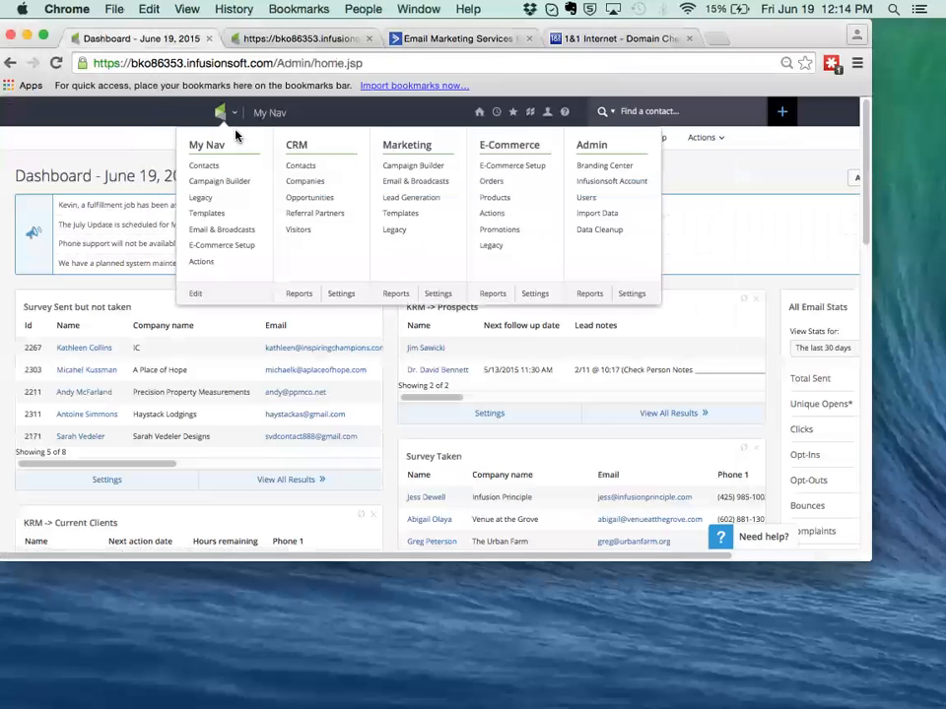
pyautogui.click(539, 294)
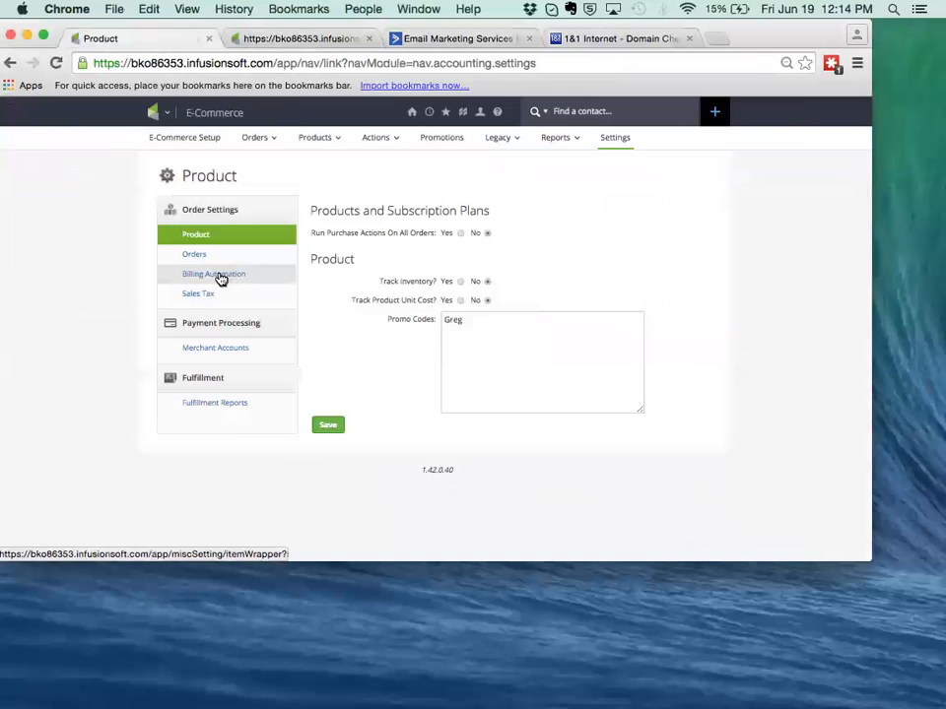
pyautogui.click(221, 279)
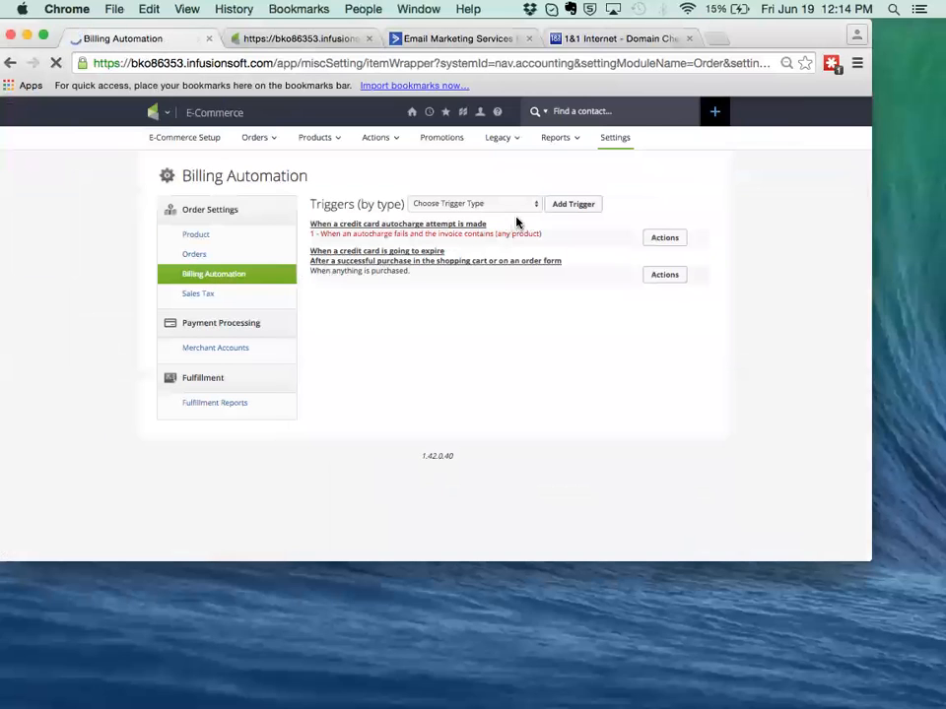
# Add a trigger for when a credit card autocharge attempt is made, firing on Failure #2.
pyautogui.click(530, 204)
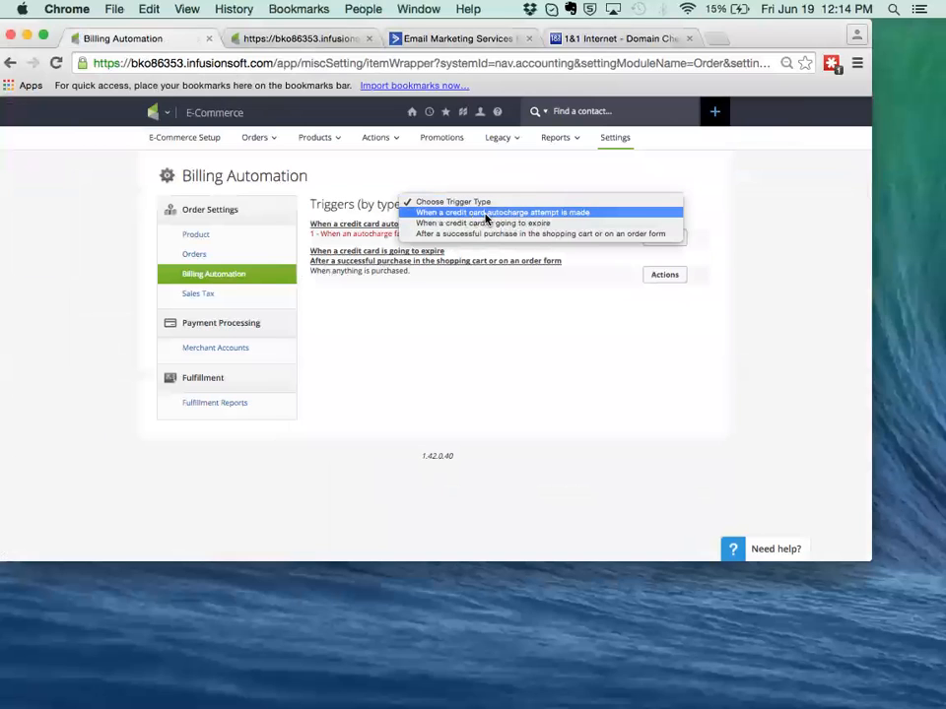
pyautogui.click(545, 213)
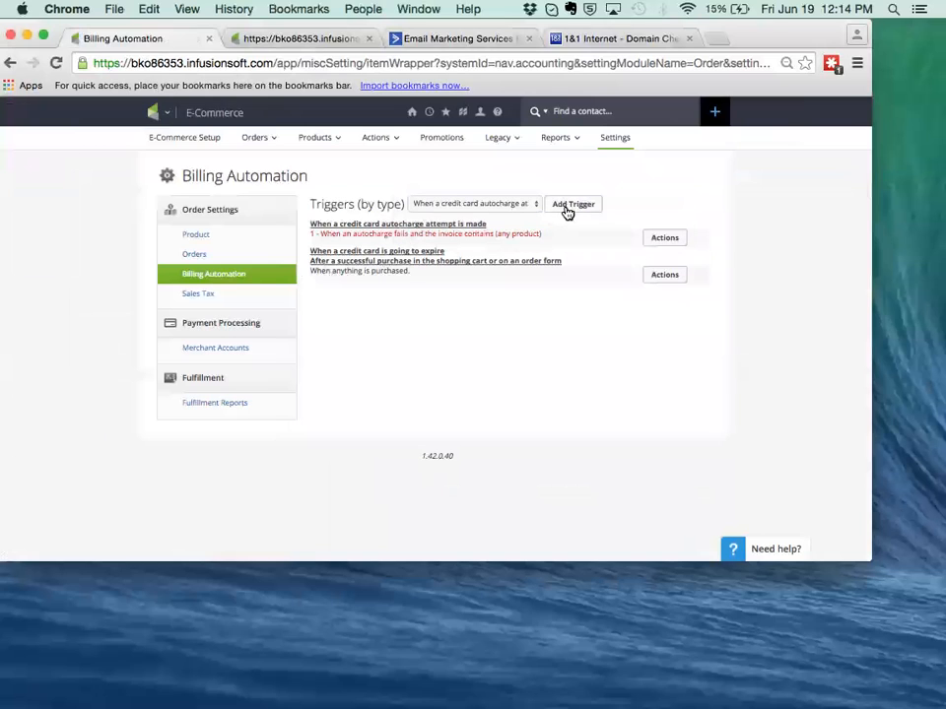
pyautogui.click(566, 212)
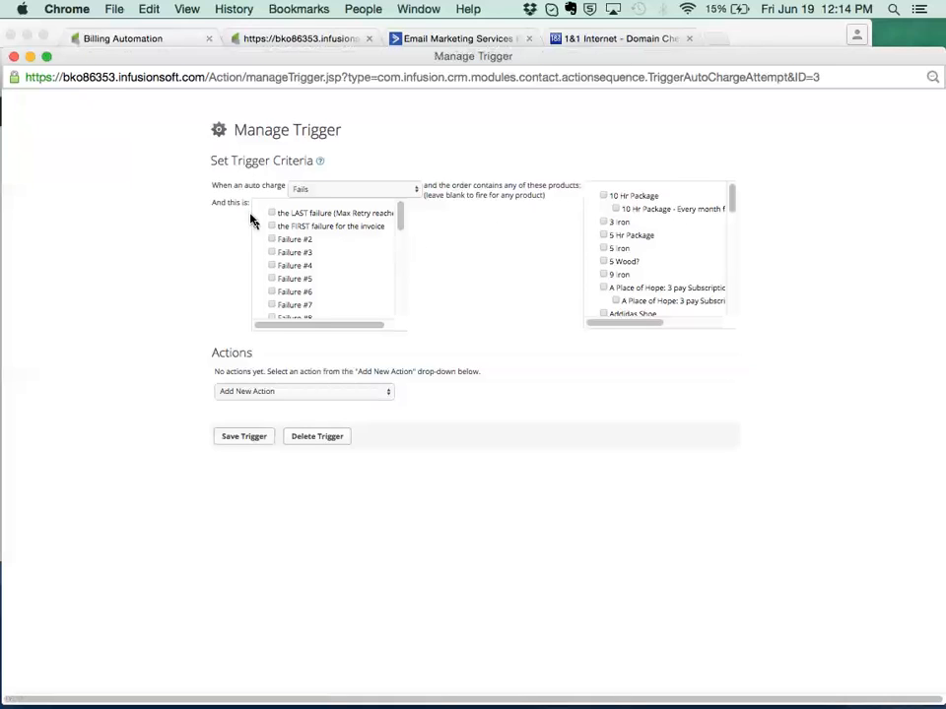
pyautogui.click(272, 242)
# Add a send-an-email action of type Email to the trigger and start a new template for it.
pyautogui.click(340, 392)
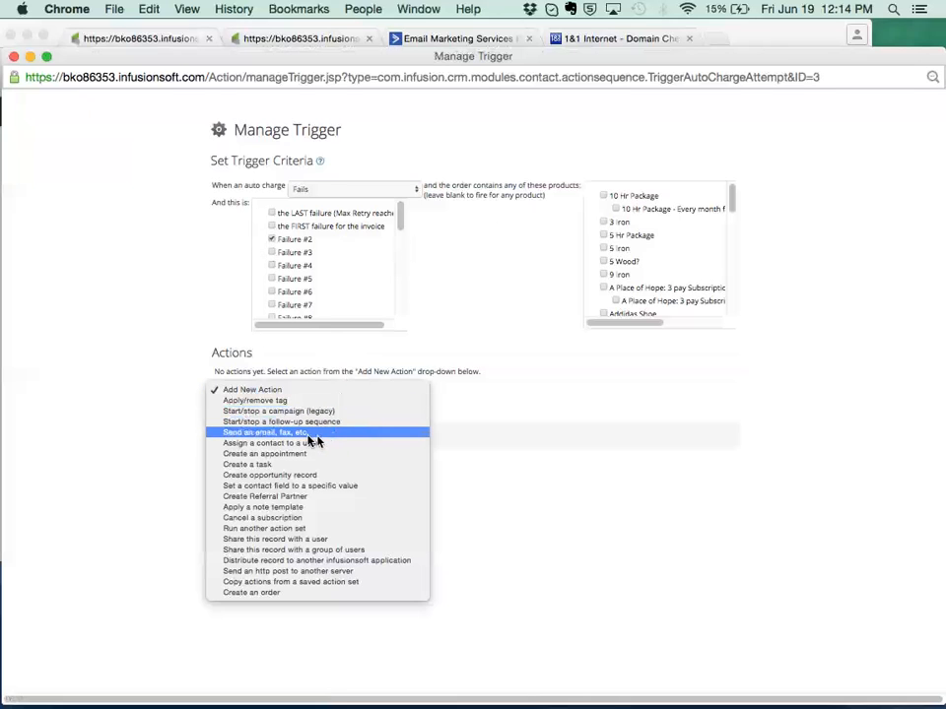
pyautogui.click(276, 435)
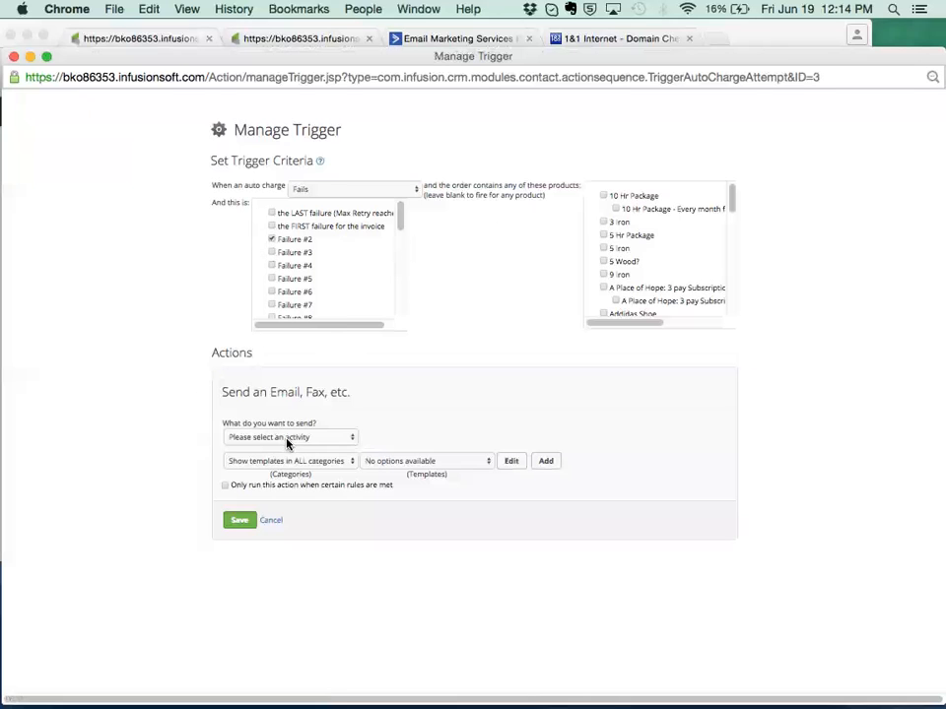
pyautogui.click(287, 439)
pyautogui.click(284, 448)
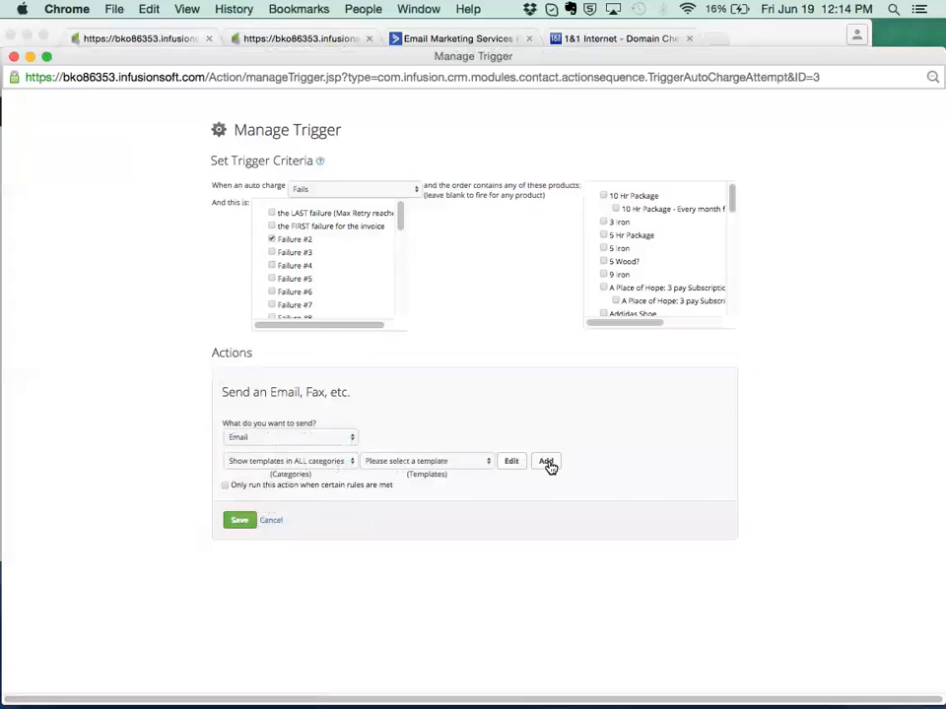
pyautogui.click(547, 462)
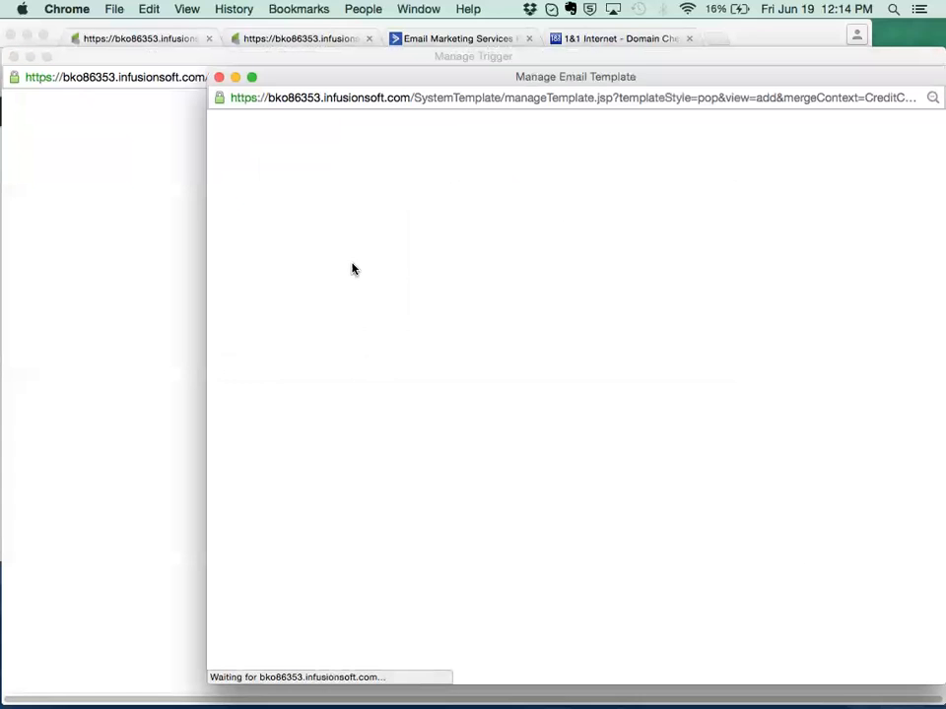
# Title the email template "Auto Charge Failure CC update".
pyautogui.click(402, 173)
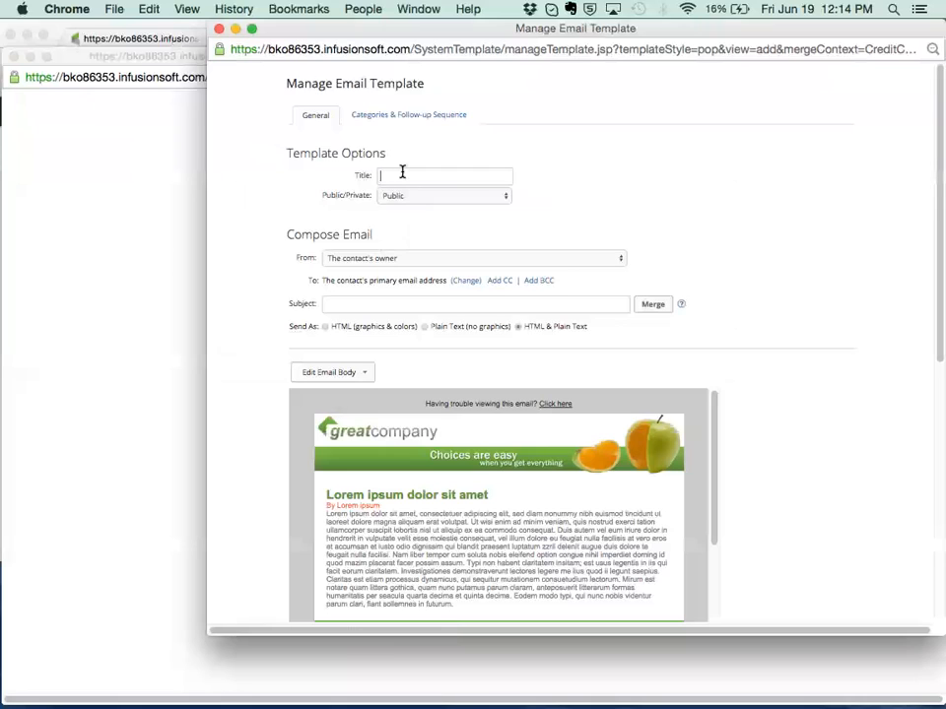
pyautogui.write('Auto Charge Failure CC update')
# Set the email subject to "Hey Your card faild. pleas update" and open the email body for editing.
pyautogui.click(350, 306)
pyautogui.write('Hey Your card faild.')
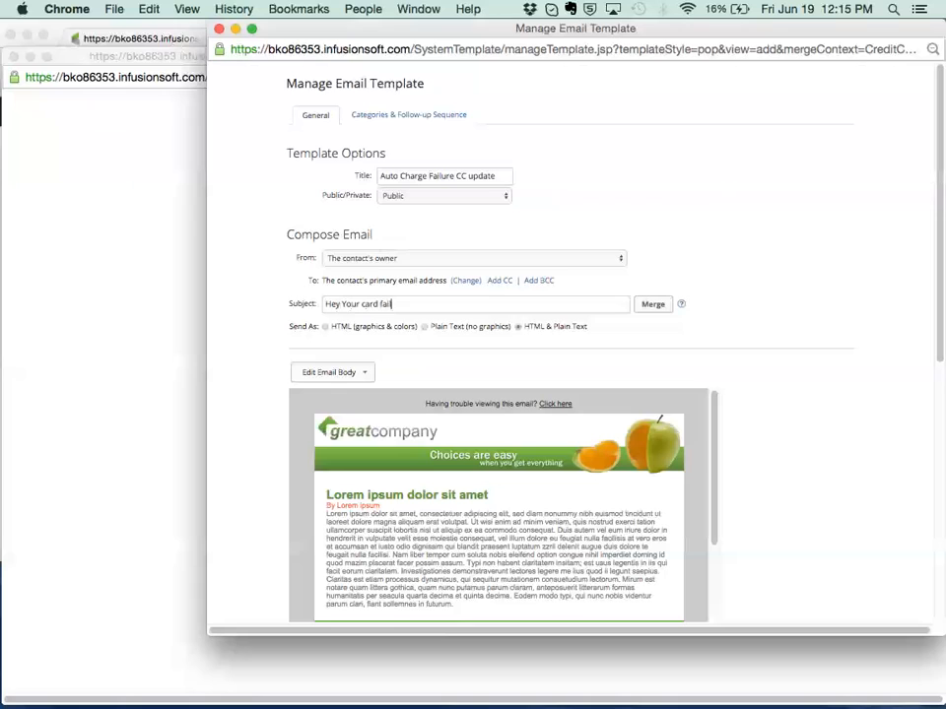
pyautogui.write(' pleas update')
pyautogui.click(331, 380)
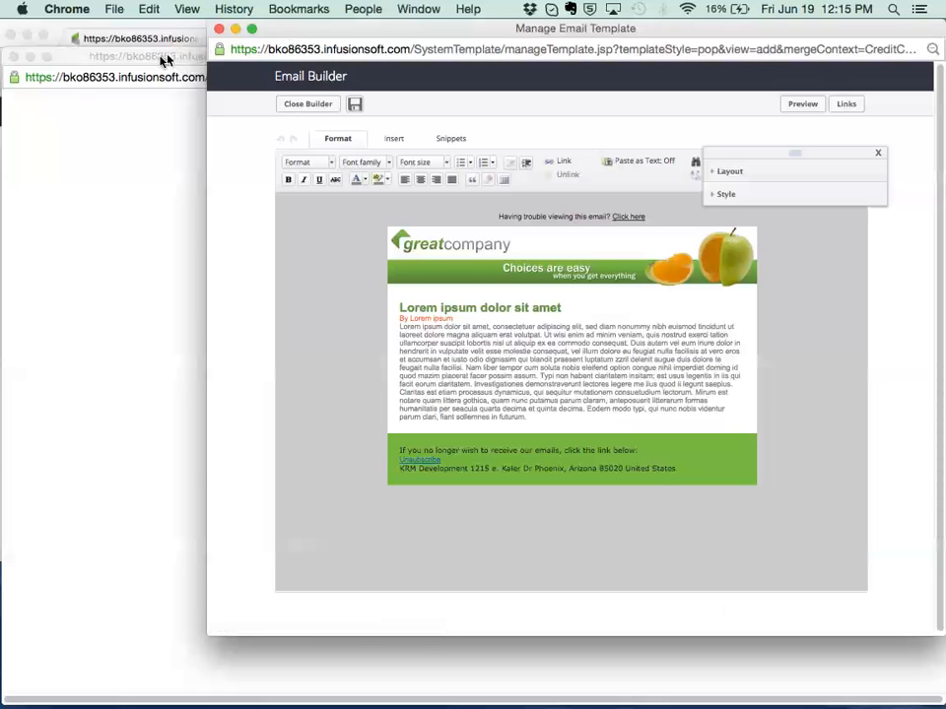
# Copy the product link of the Credit Card Update Process product from the store's product list.
pyautogui.moveTo(279, 34); pyautogui.dragTo(422, 38)
pyautogui.moveTo(236, 59); pyautogui.dragTo(226, 189)
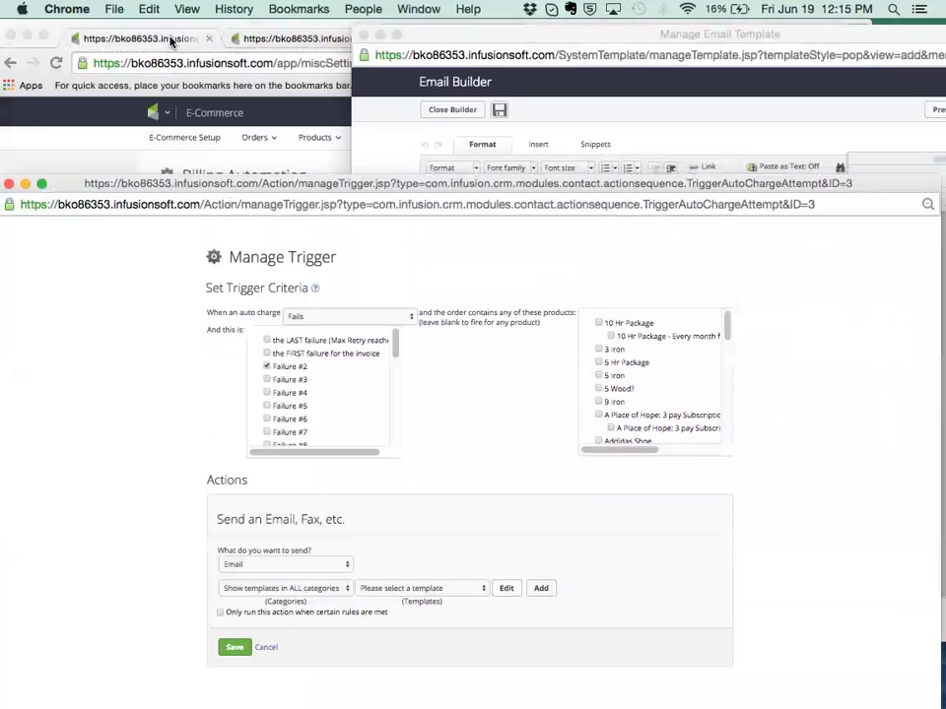
pyautogui.click(222, 33)
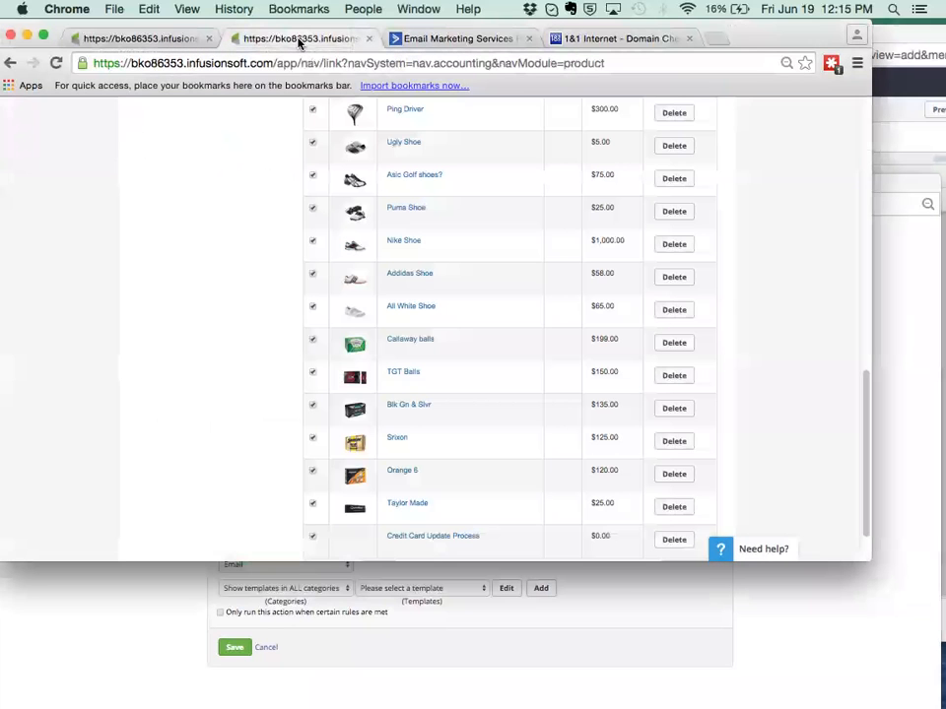
pyautogui.click(441, 538)
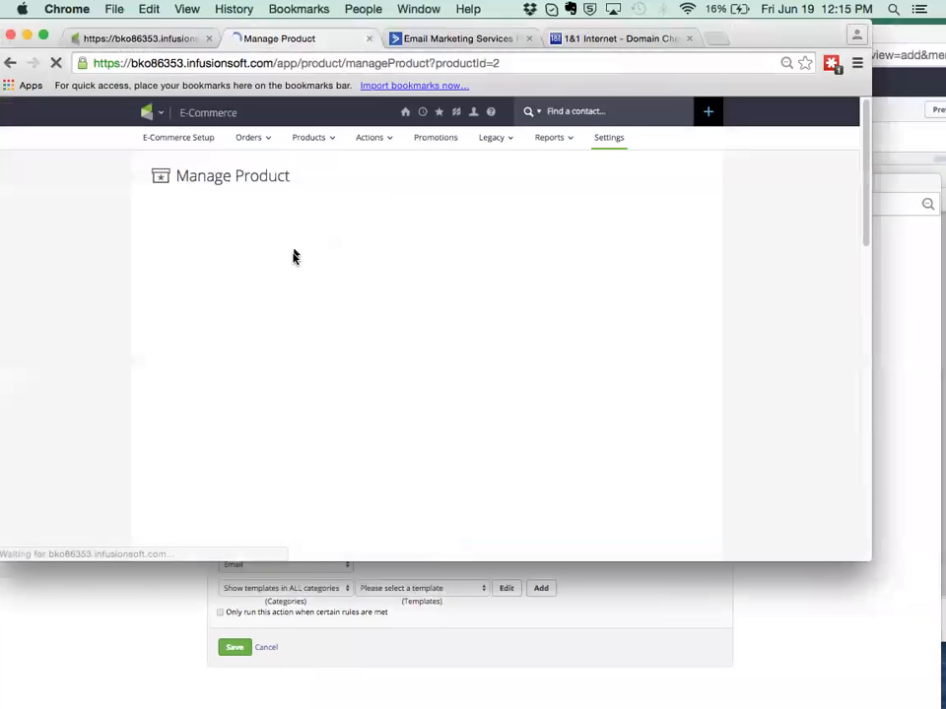
pyautogui.click(523, 213)
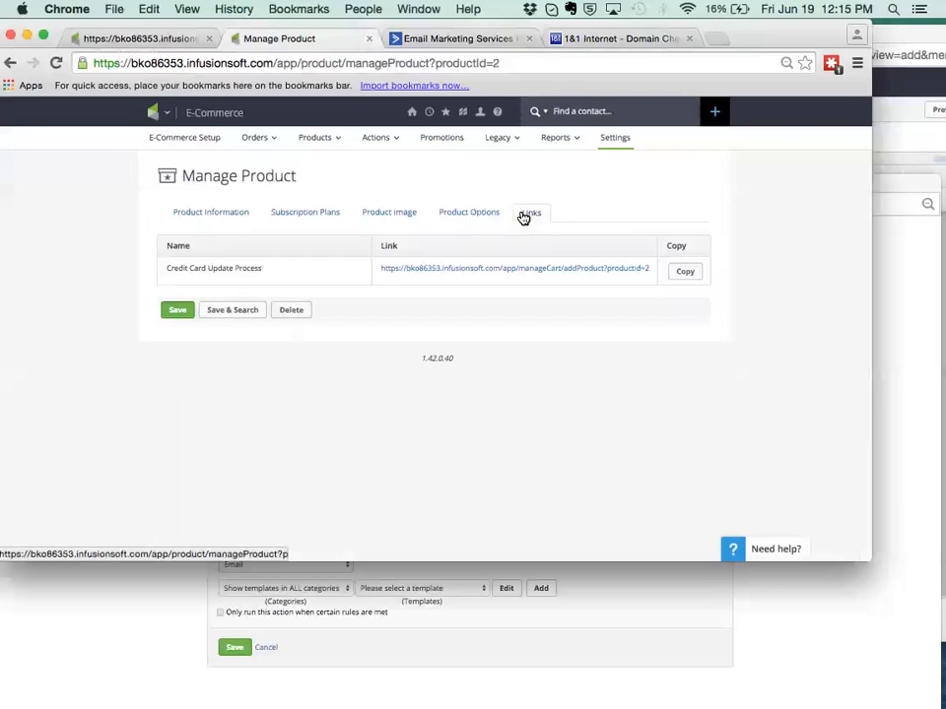
pyautogui.click(685, 273)
# Replace the placeholder body paragraph in the email template with "Update your card here.".
pyautogui.click(915, 312)
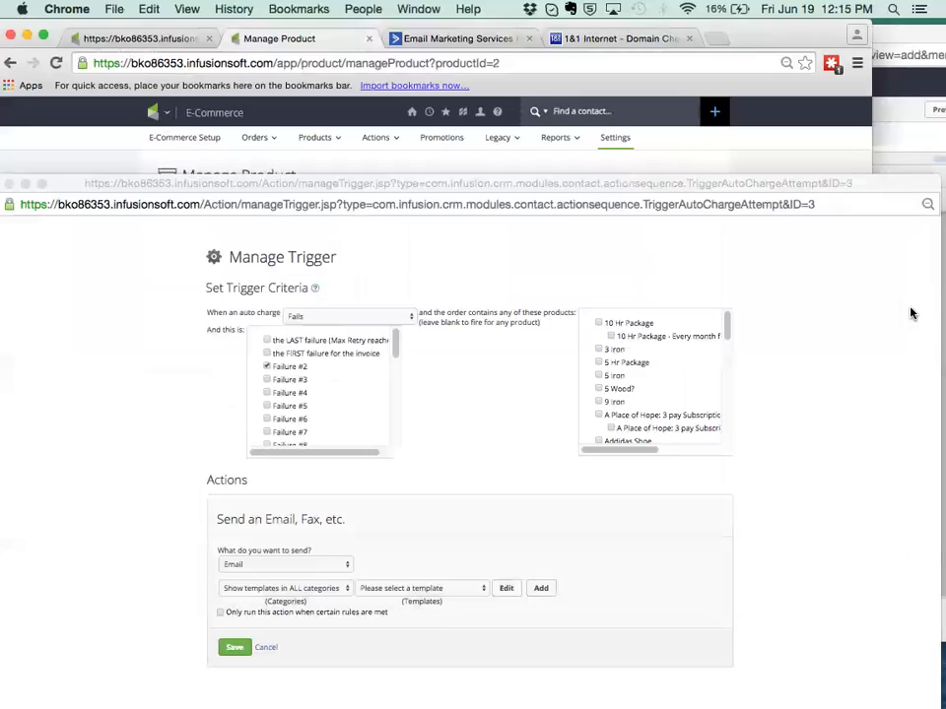
pyautogui.click(893, 139)
pyautogui.click(583, 335)
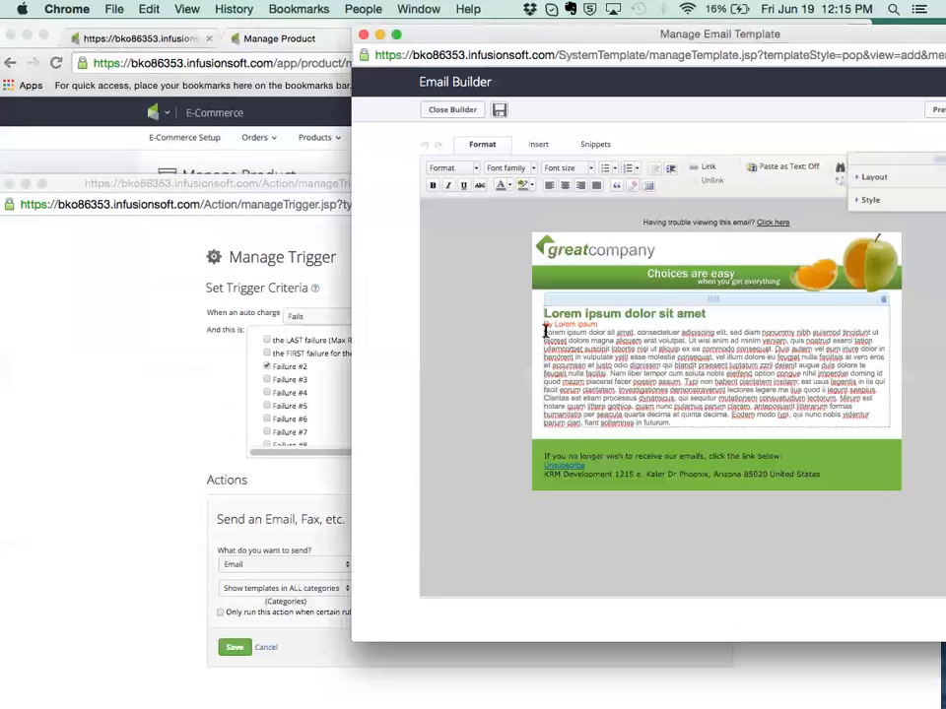
pyautogui.moveTo(543, 332); pyautogui.dragTo(727, 434)
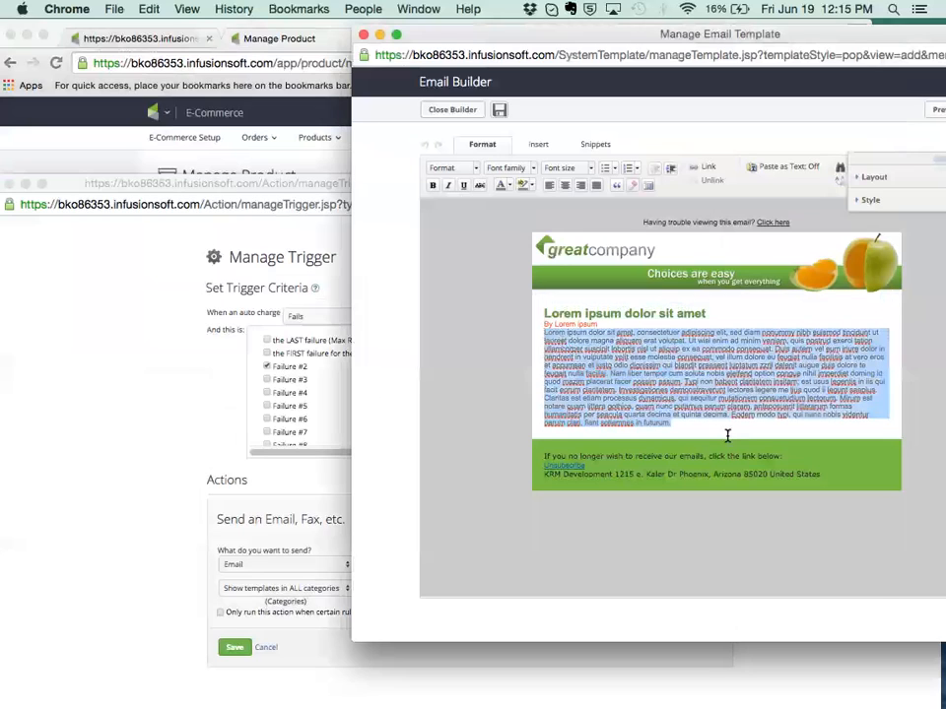
pyautogui.write('Update your card here.')
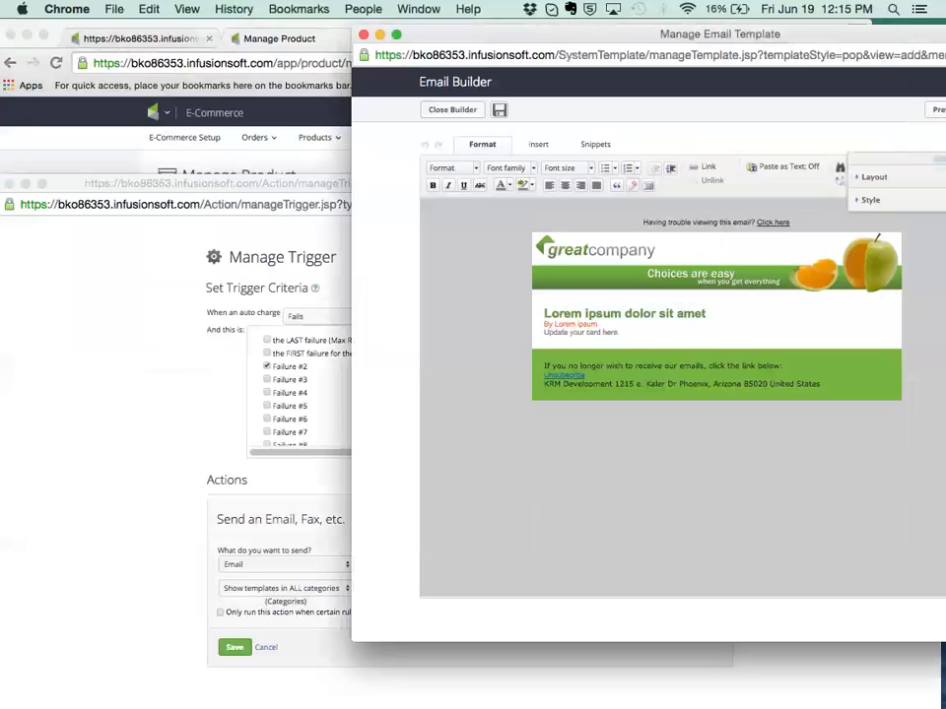
# Link the "Update your card here" text to the copied product link as a web address.
pyautogui.moveTo(617, 335); pyautogui.dragTo(543, 332)
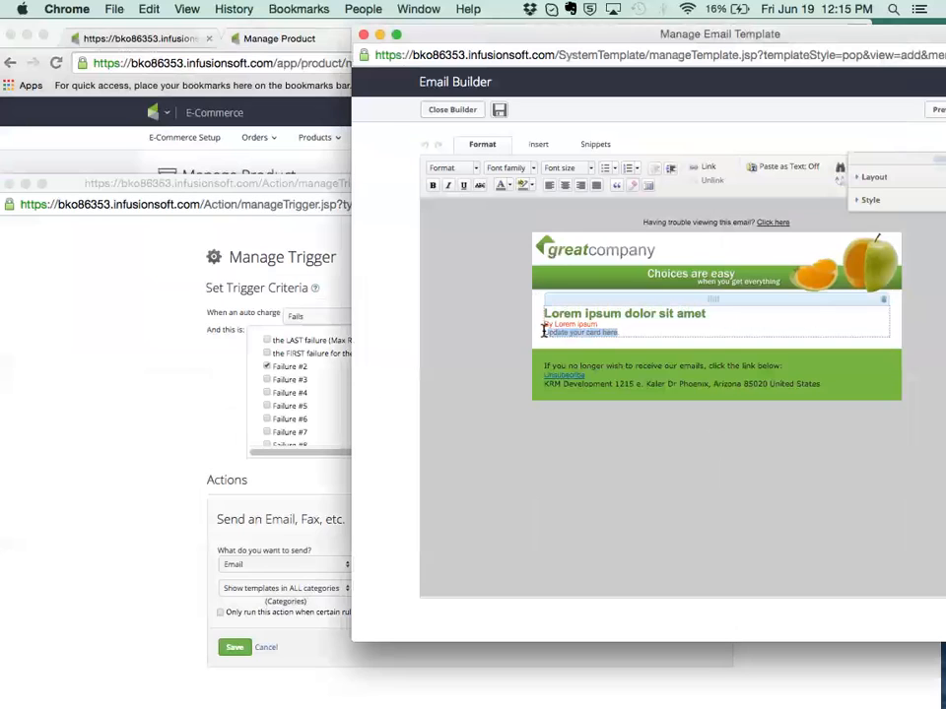
pyautogui.click(673, 170)
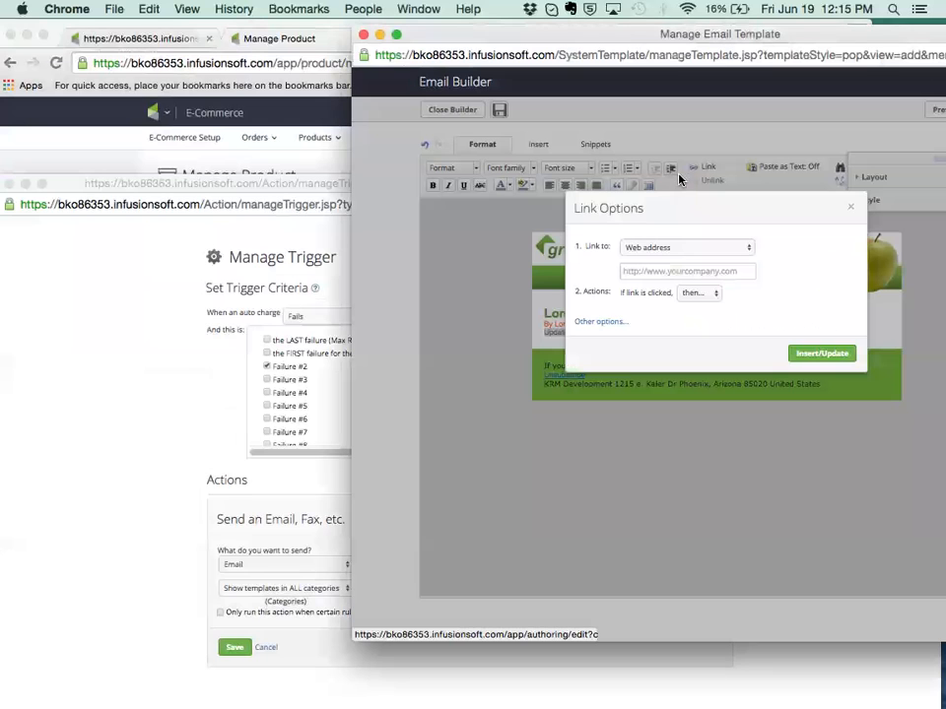
pyautogui.click(663, 272)
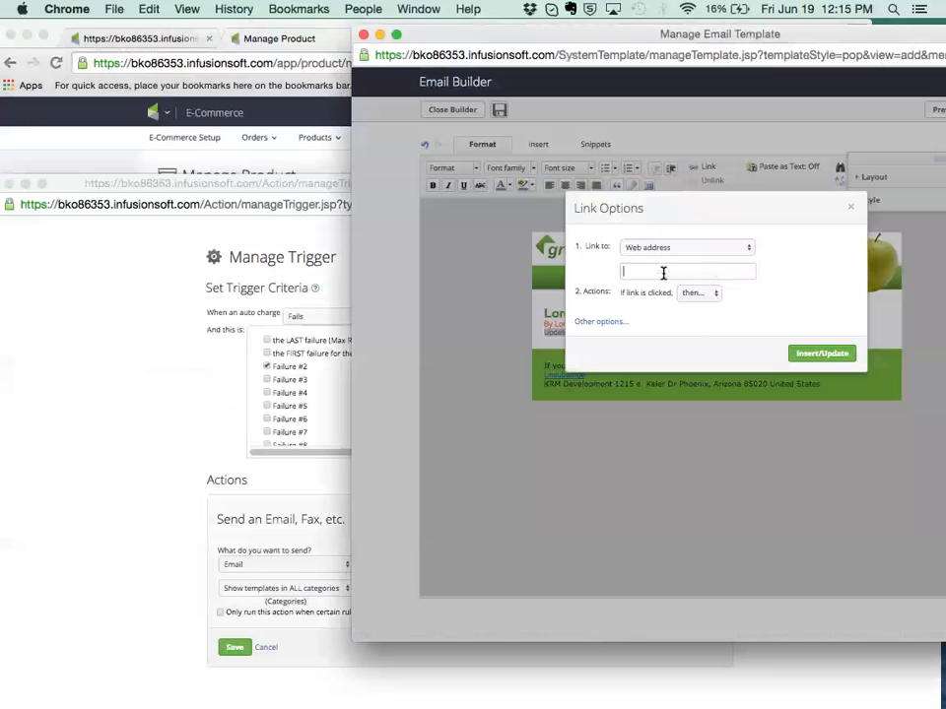
pyautogui.press('super+v')
pyautogui.click(836, 355)
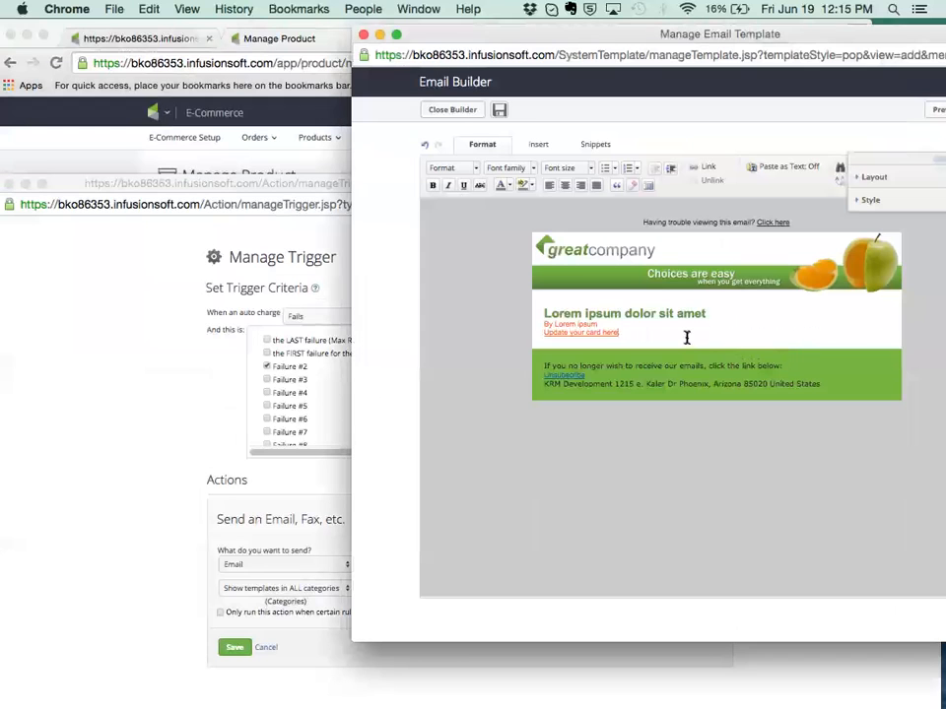
# Add the line "CLick here to update." below the linked text in the email body.
pyautogui.click(687, 338)
pyautogui.press('Return')
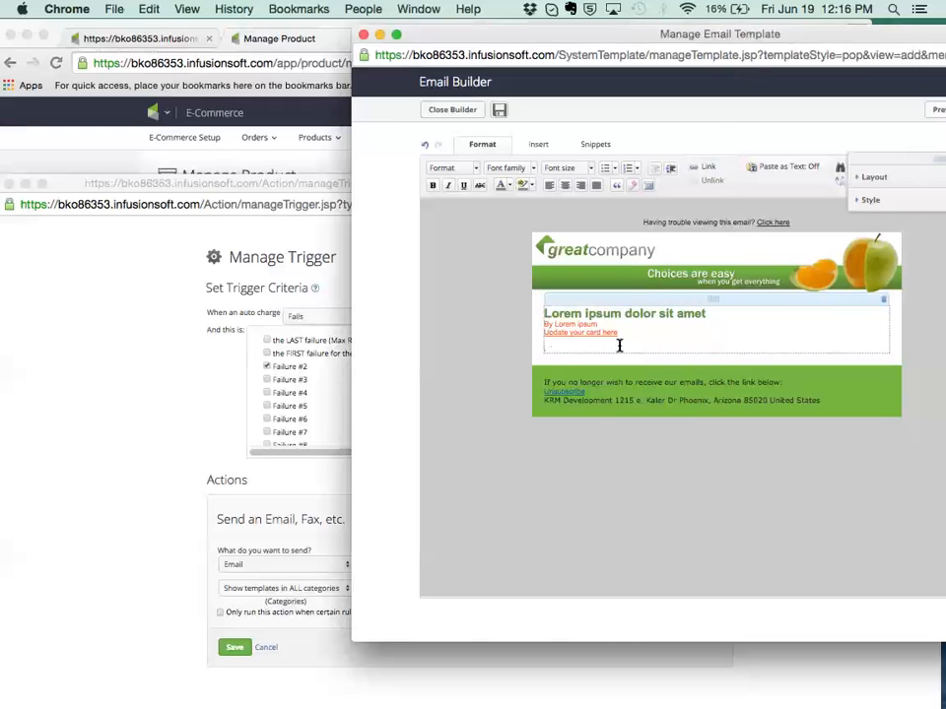
pyautogui.moveTo(689, 34); pyautogui.dragTo(490, 100)
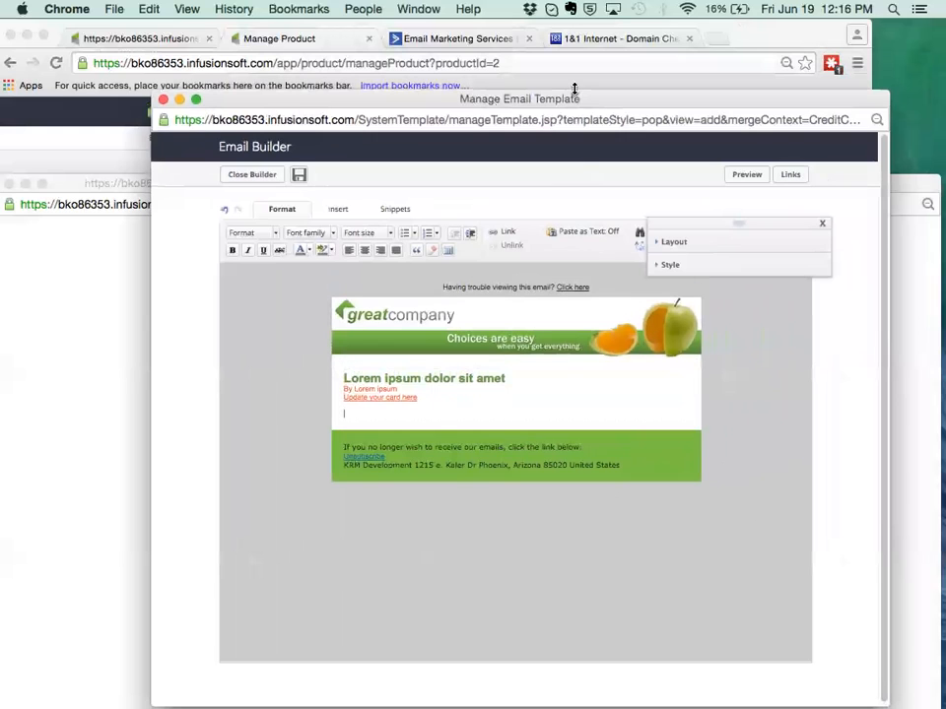
pyautogui.moveTo(569, 102); pyautogui.dragTo(597, 87)
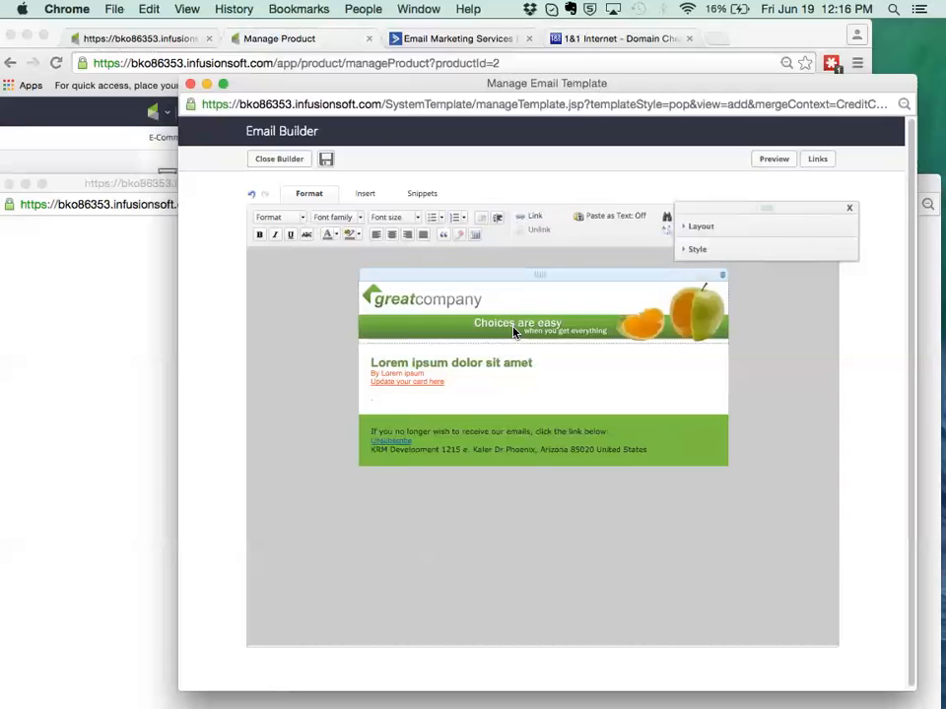
pyautogui.write('Click her')
pyautogui.write('e to')
pyautogui.write('e.')
# Examine the link destination types offered for the "CLick here to update." line without inserting a link.
pyautogui.moveTo(445, 397); pyautogui.dragTo(370, 398)
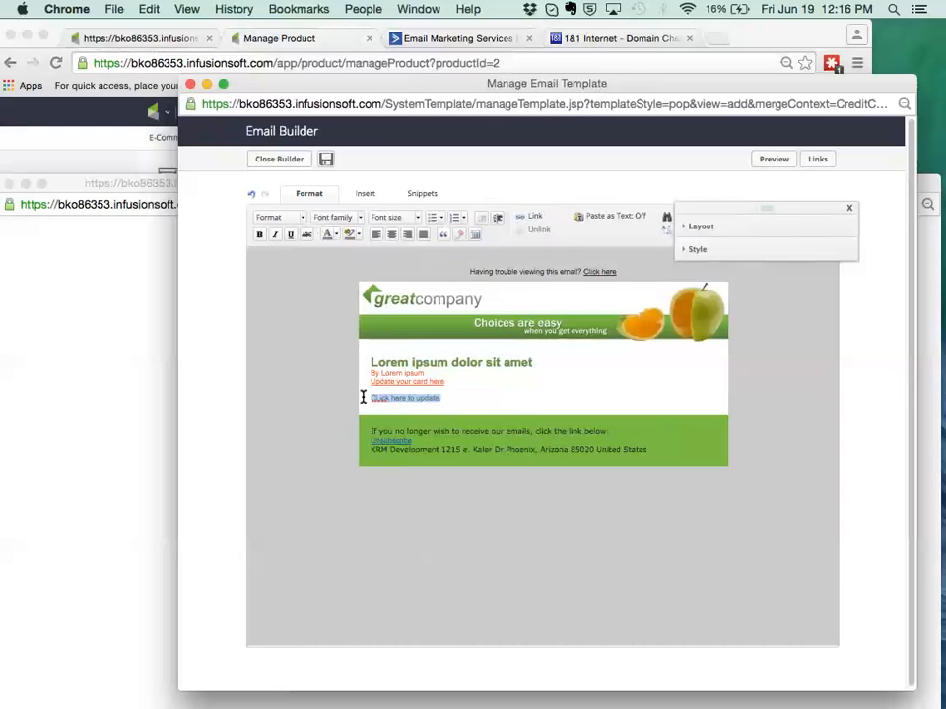
pyautogui.click(535, 219)
pyautogui.click(514, 301)
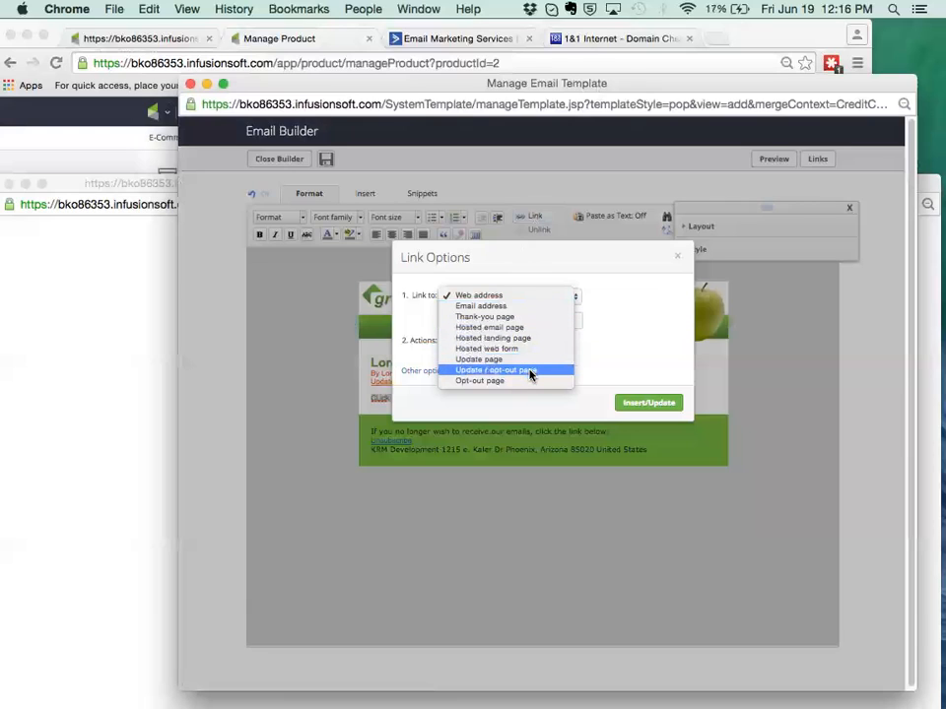
pyautogui.click(675, 262)
pyautogui.click(676, 262)
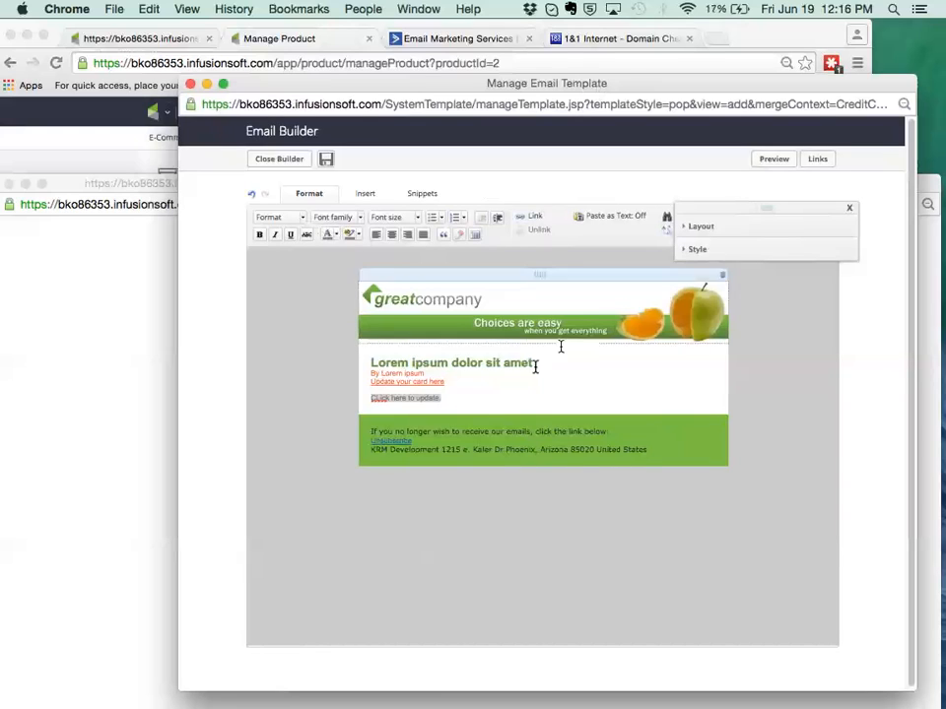
# Insert the Credit Card merge field HTML Update Link on a new line below "CLick here to update." in the email body.
pyautogui.click(464, 395)
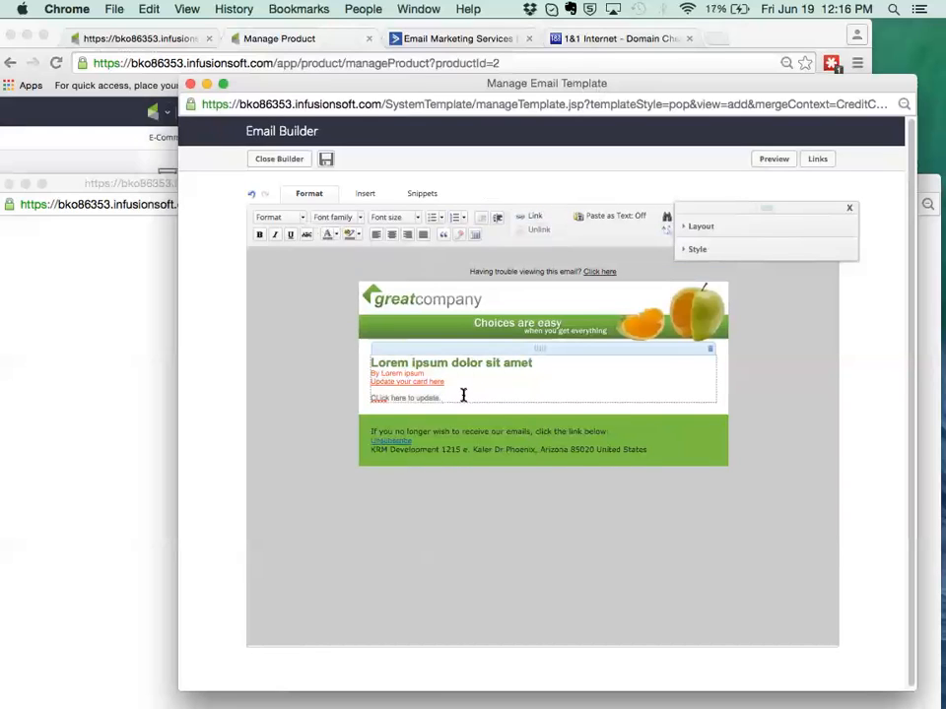
pyautogui.press('Return')
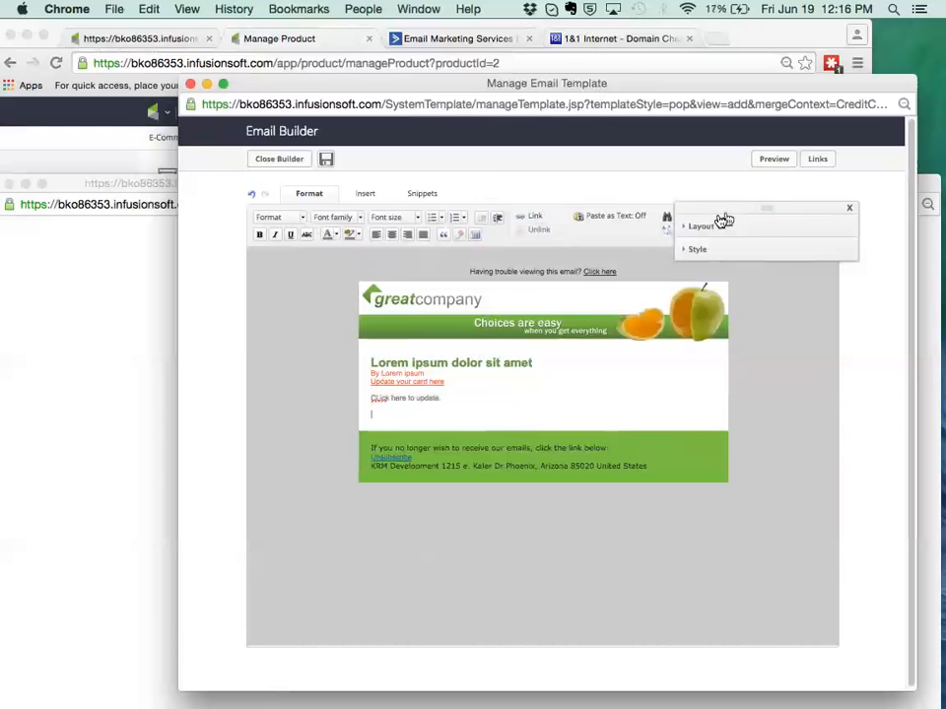
pyautogui.click(362, 195)
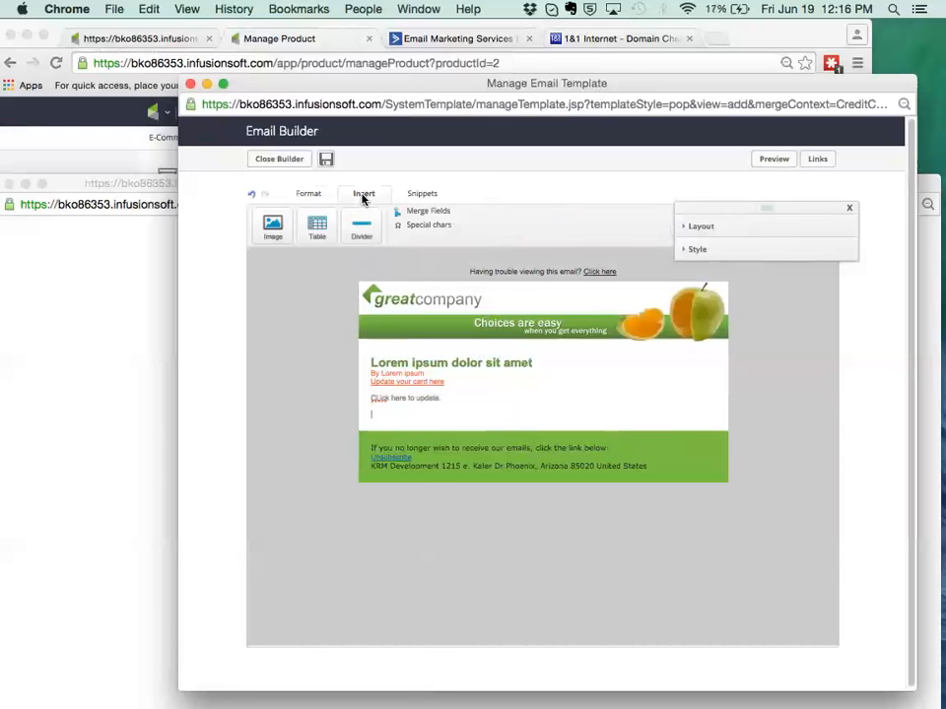
pyautogui.click(404, 214)
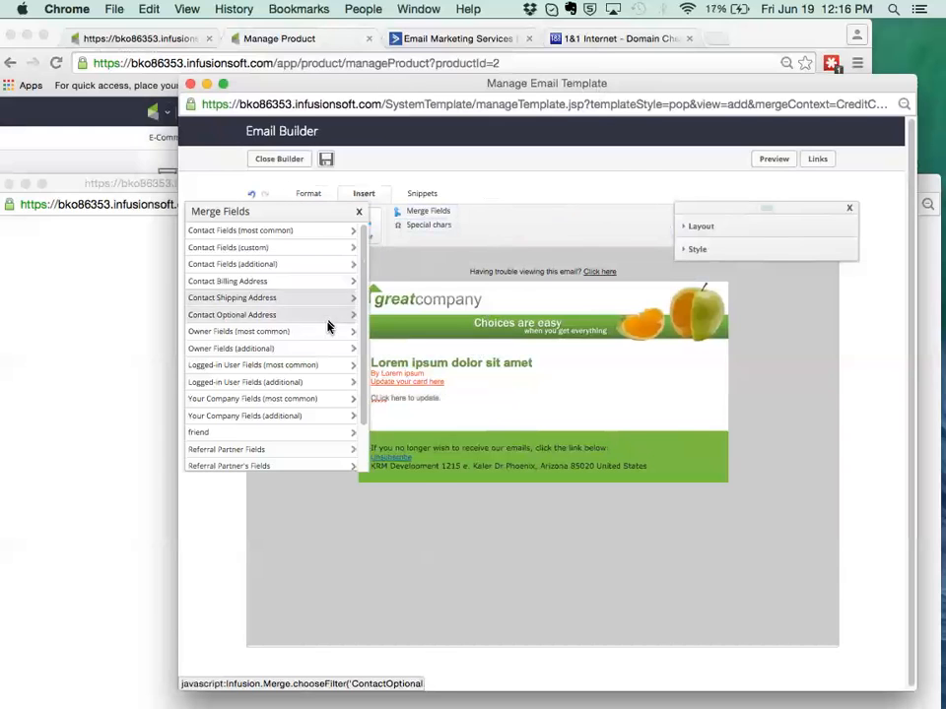
pyautogui.scroll(-2, 298, 383)
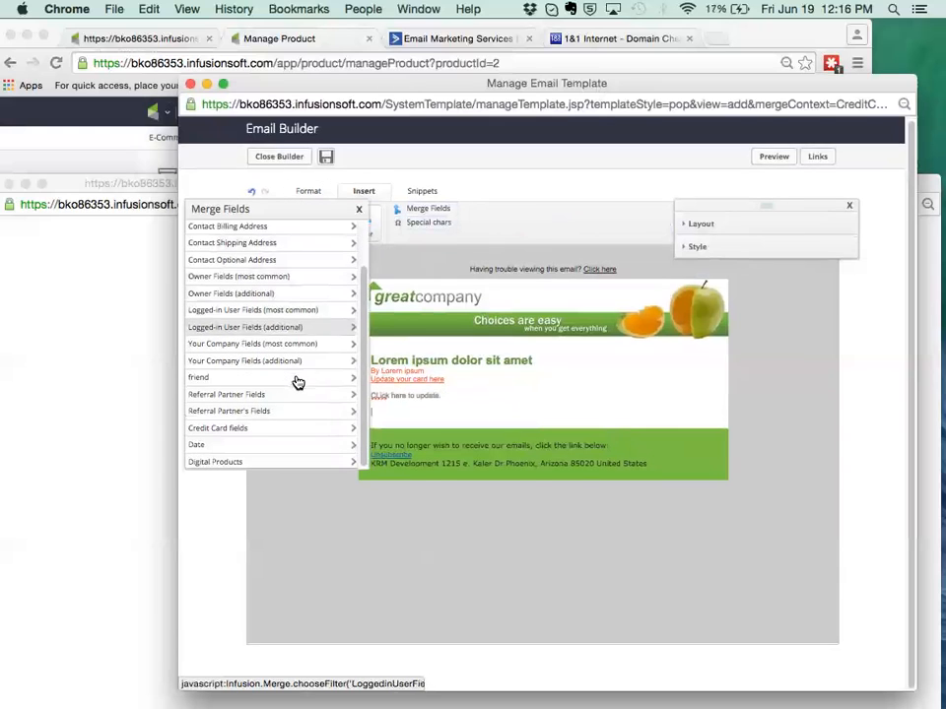
pyautogui.click(231, 433)
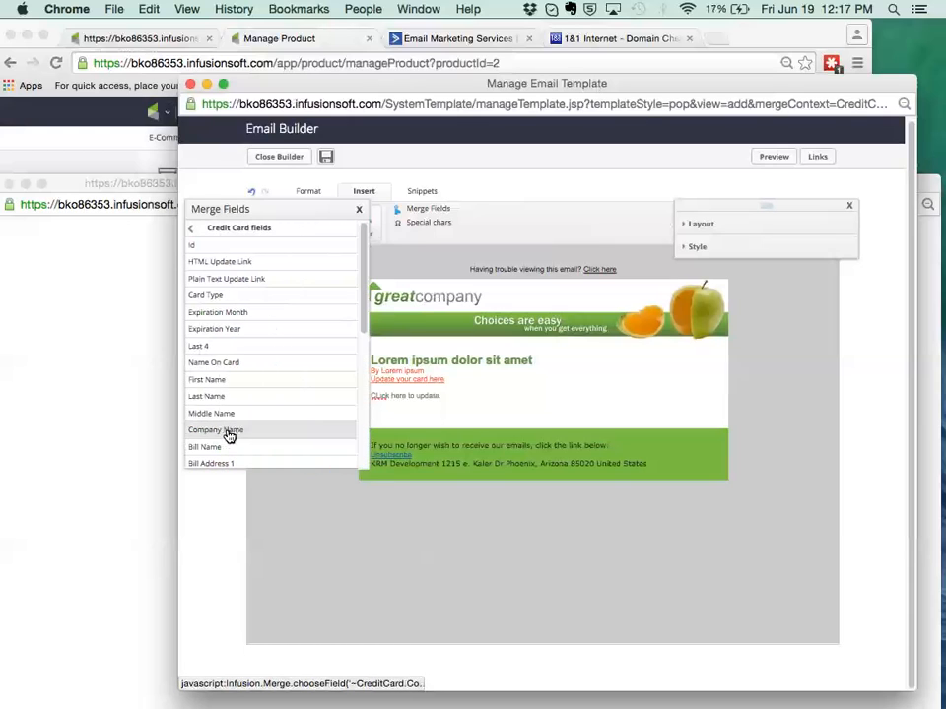
pyautogui.click(225, 267)
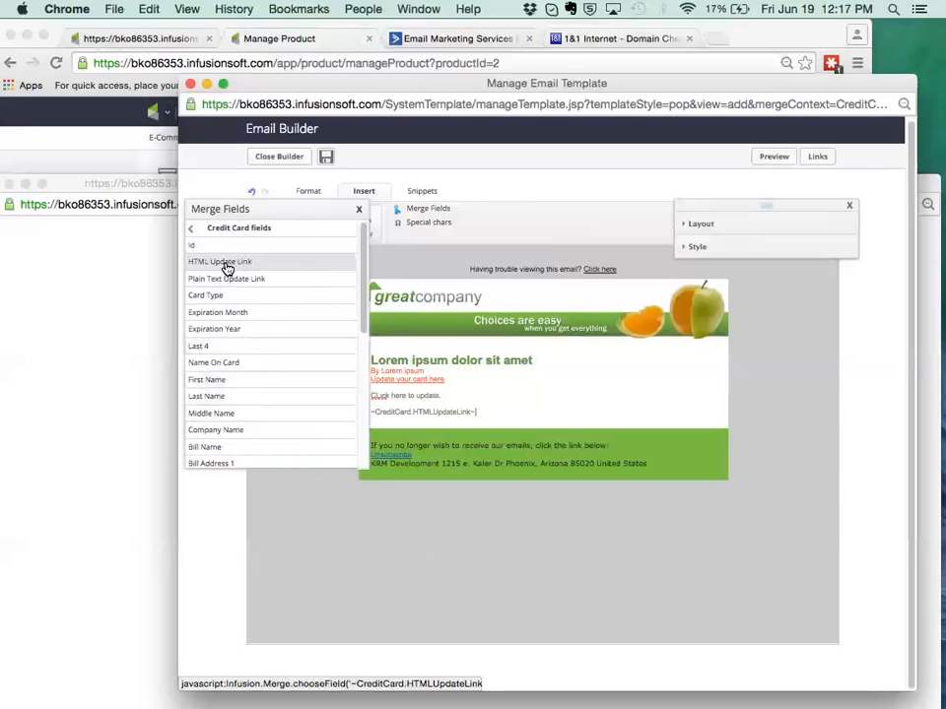
pyautogui.click(359, 210)
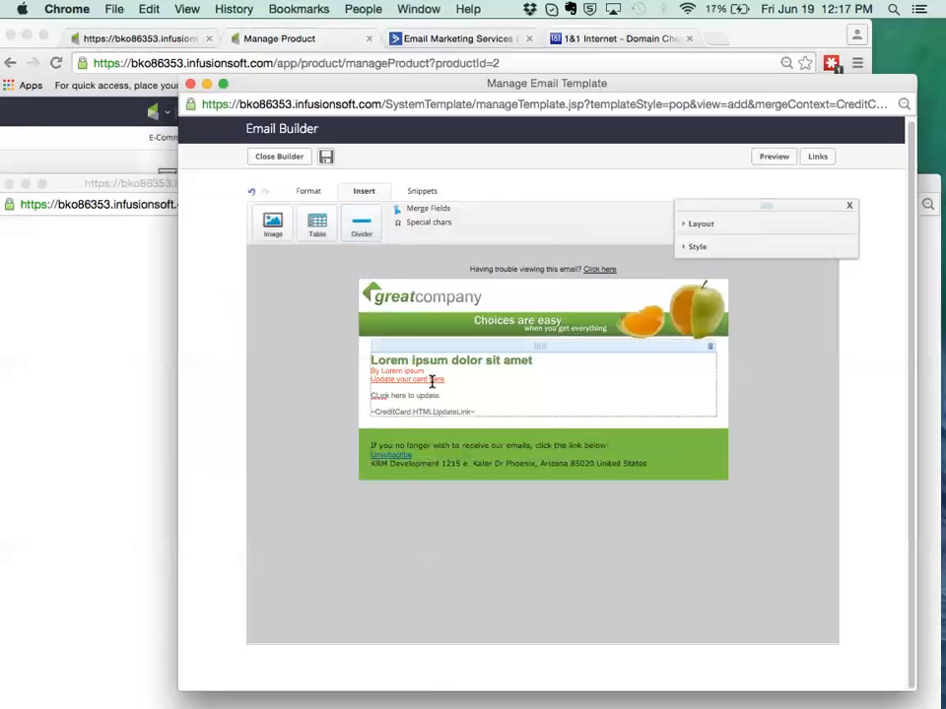
pyautogui.click(439, 412)
# Switch to the main Infusionsoft window and open the Payment Types settings from E-Commerce Setup.
pyautogui.click(100, 110)
pyautogui.click(175, 145)
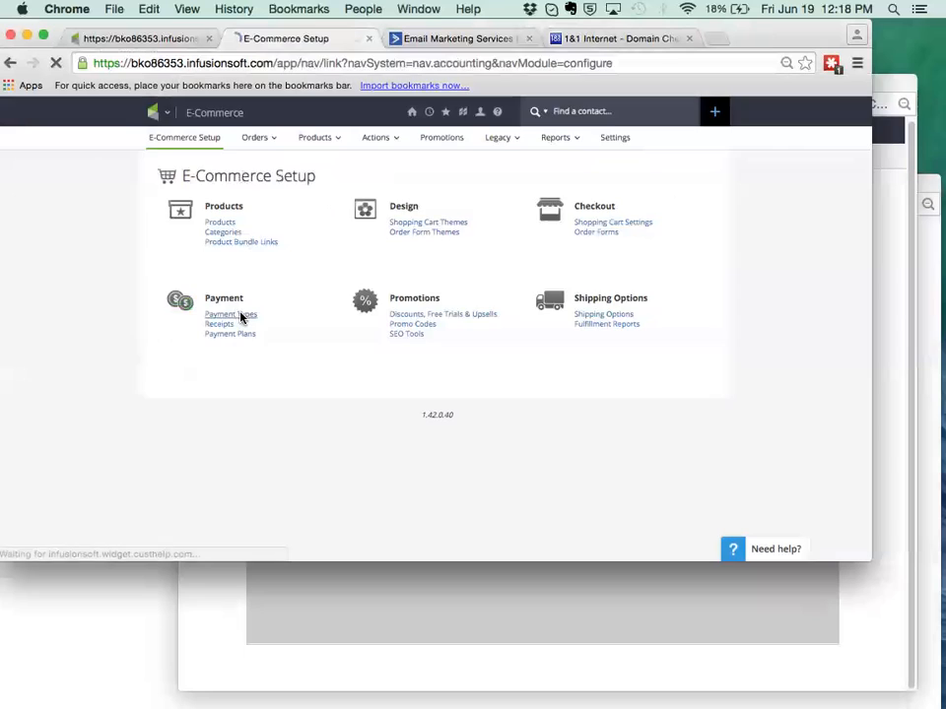
pyautogui.click(241, 316)
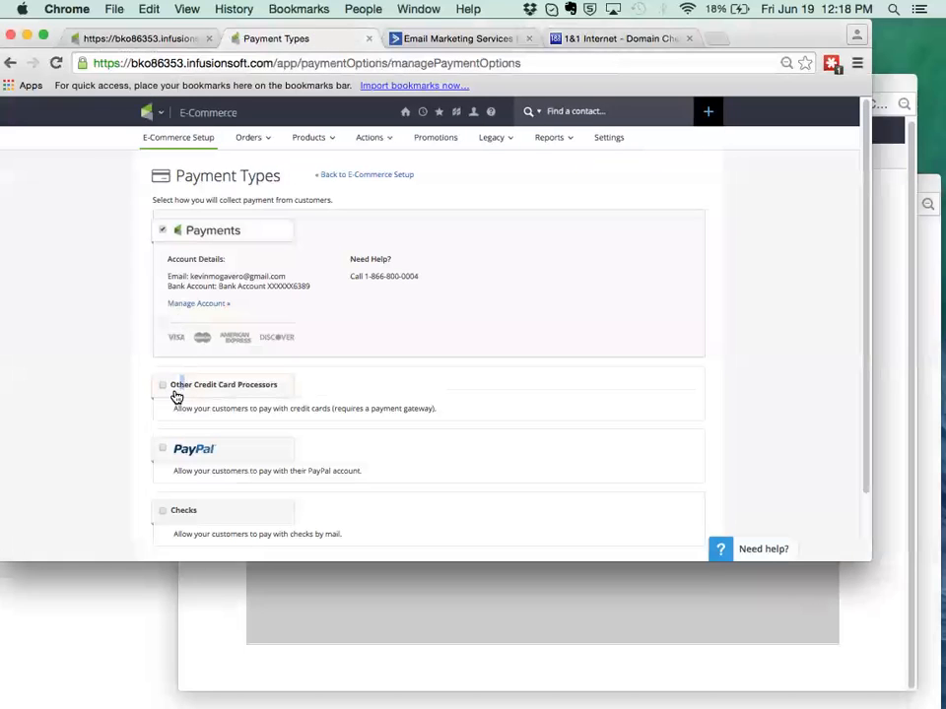
# Enable Other Credit Card Processors as a payment type and review its merchant account, Require CVC and accepted card options.
pyautogui.click(163, 389)
pyautogui.scroll(-5, 175, 414)
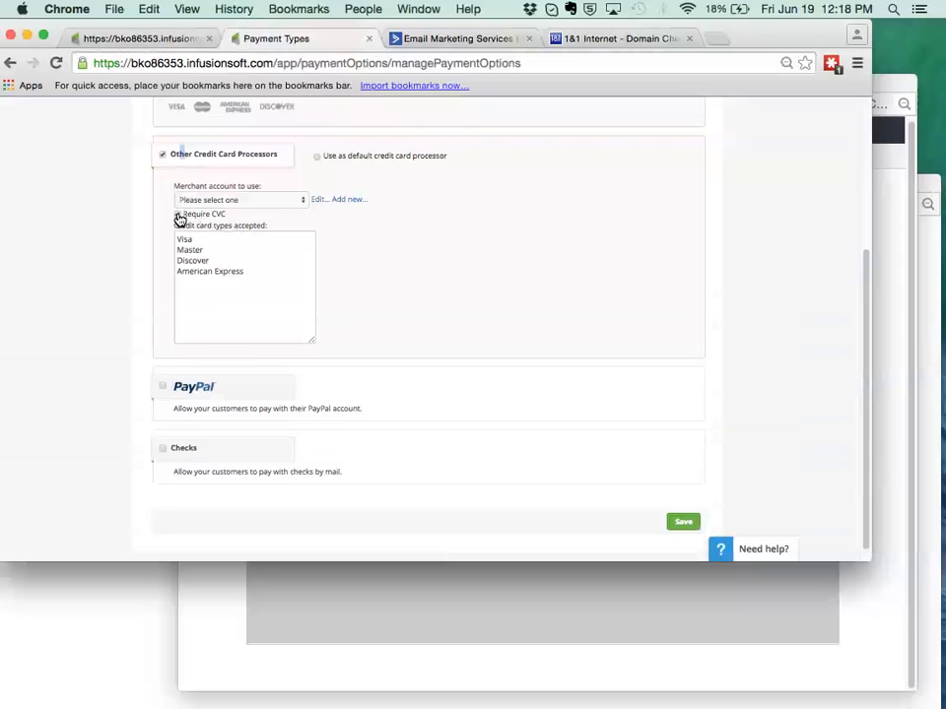
pyautogui.scroll(5, 180, 219)
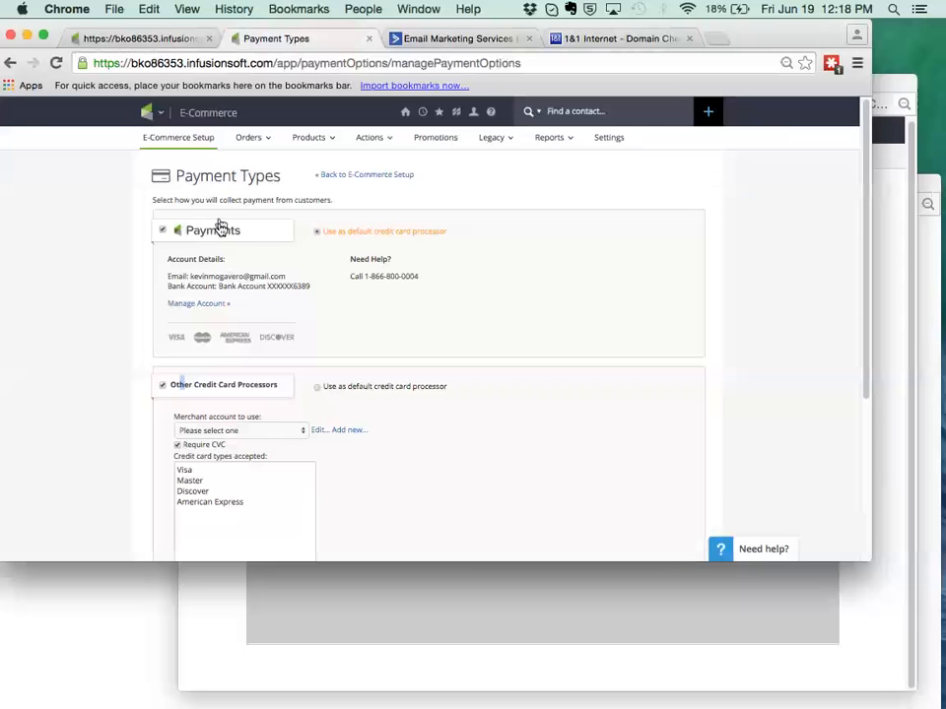